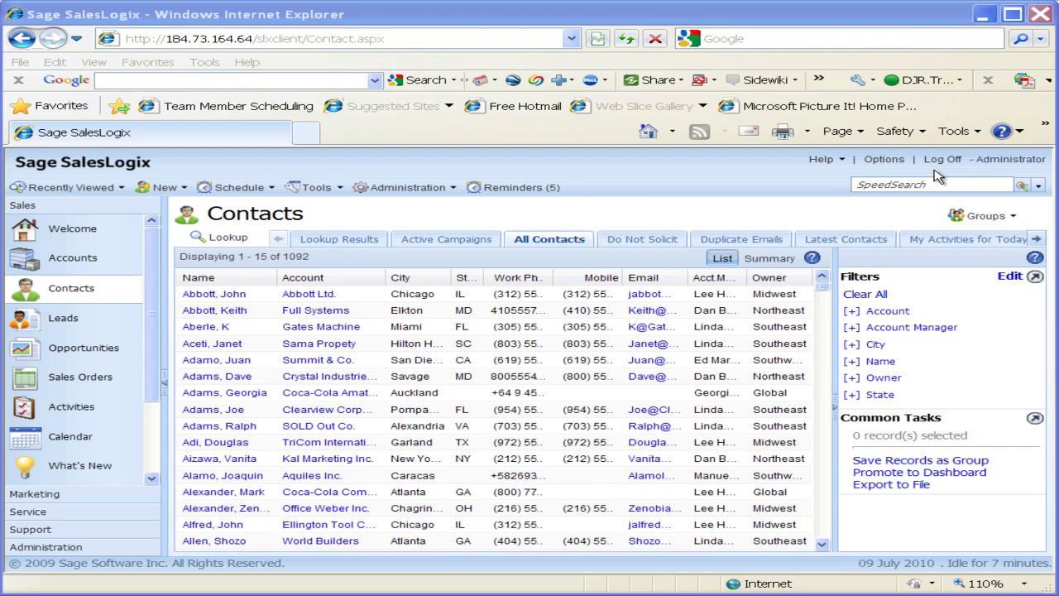
Step: Display the "TX and MI" contacts group and open it for editing in the Query Builder
click(993, 219)
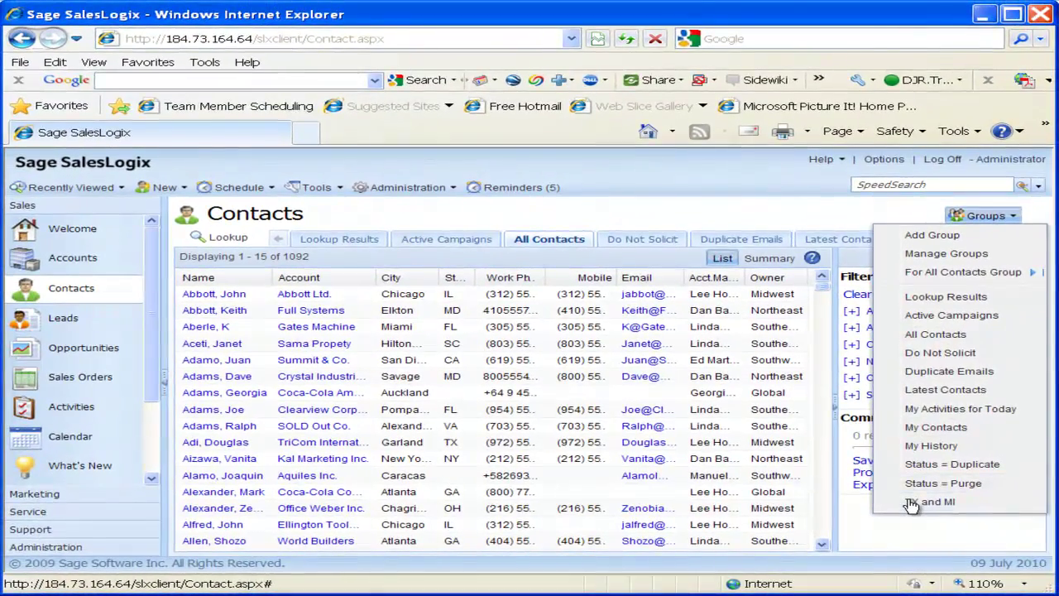
click(911, 502)
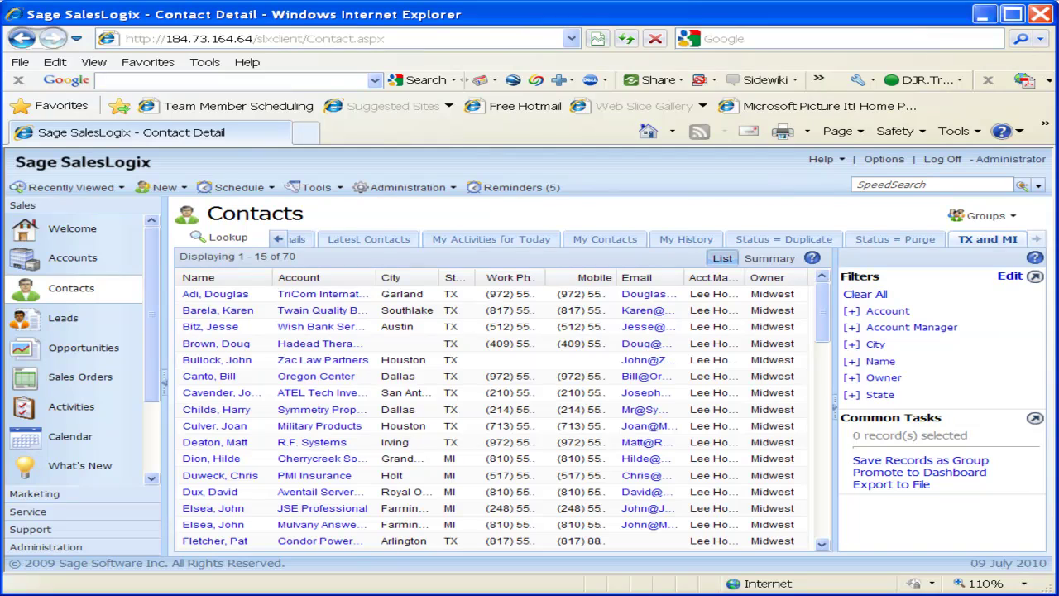
right_click(970, 245)
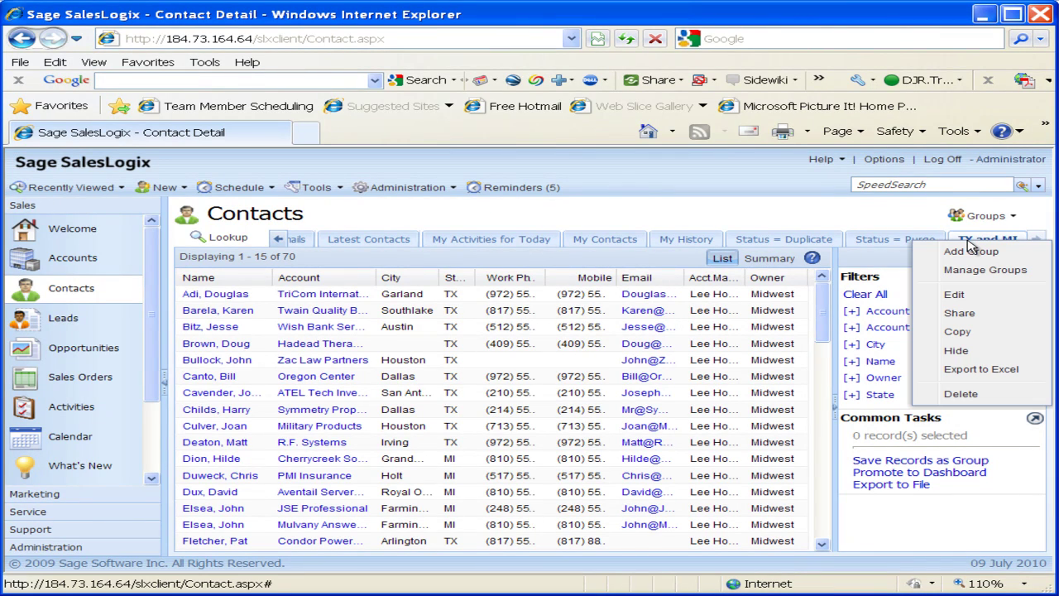
click(953, 296)
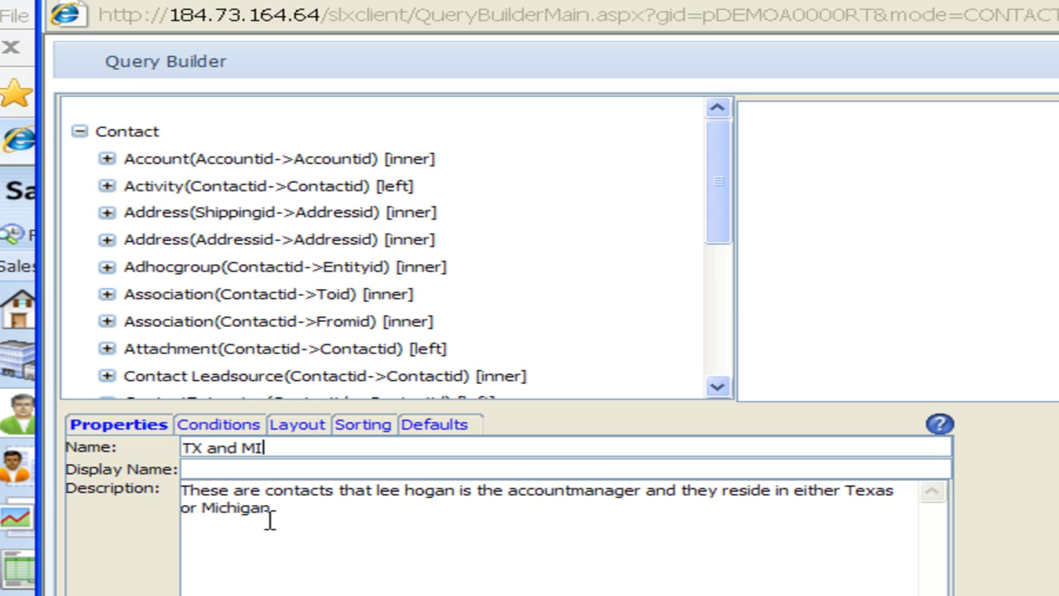
Step: Review the group's filter conditions and its column layout
click(235, 426)
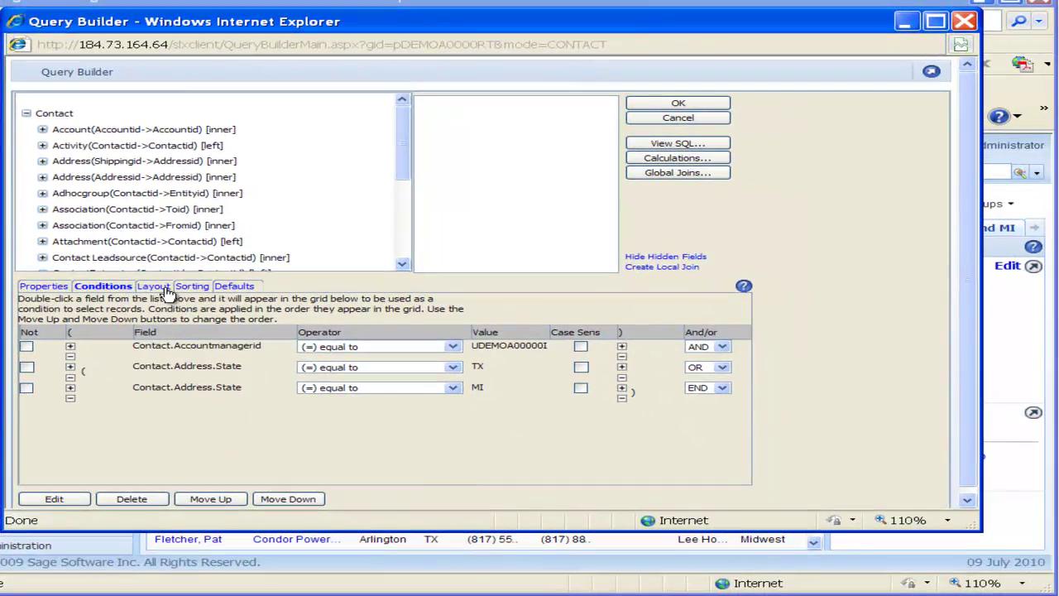
click(165, 288)
mouse_move(245, 395)
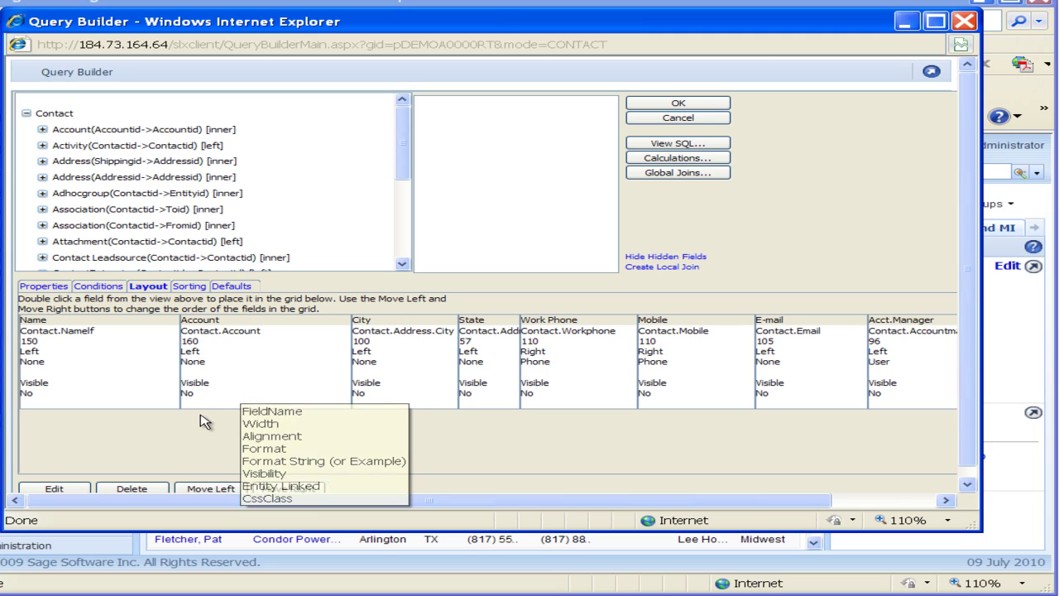
Step: Add the Contact table's Birthday field as a column in the group's layout
click(51, 115)
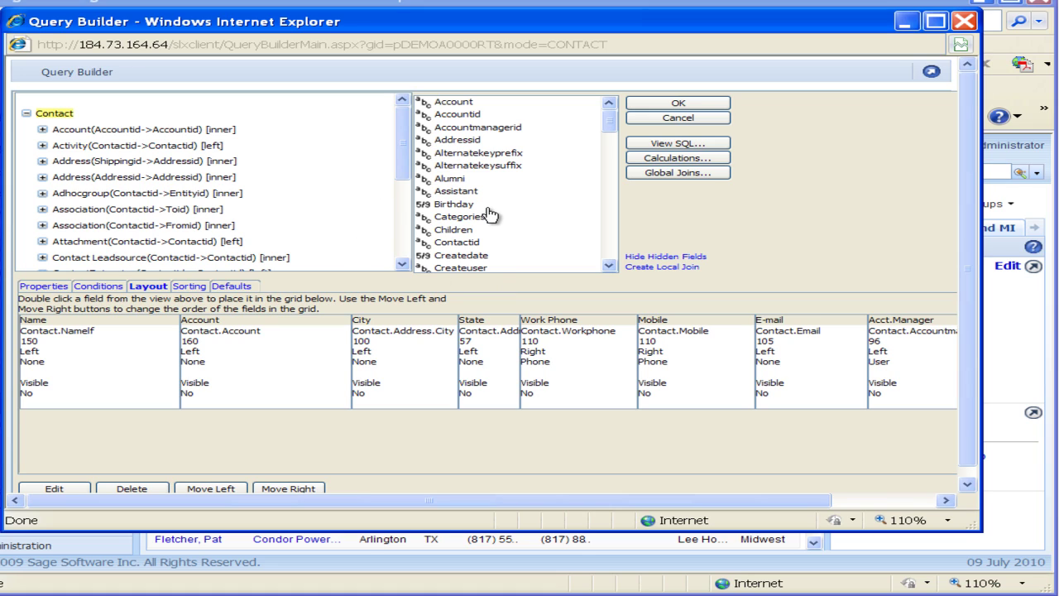
right_click(276, 413)
right_click(457, 209)
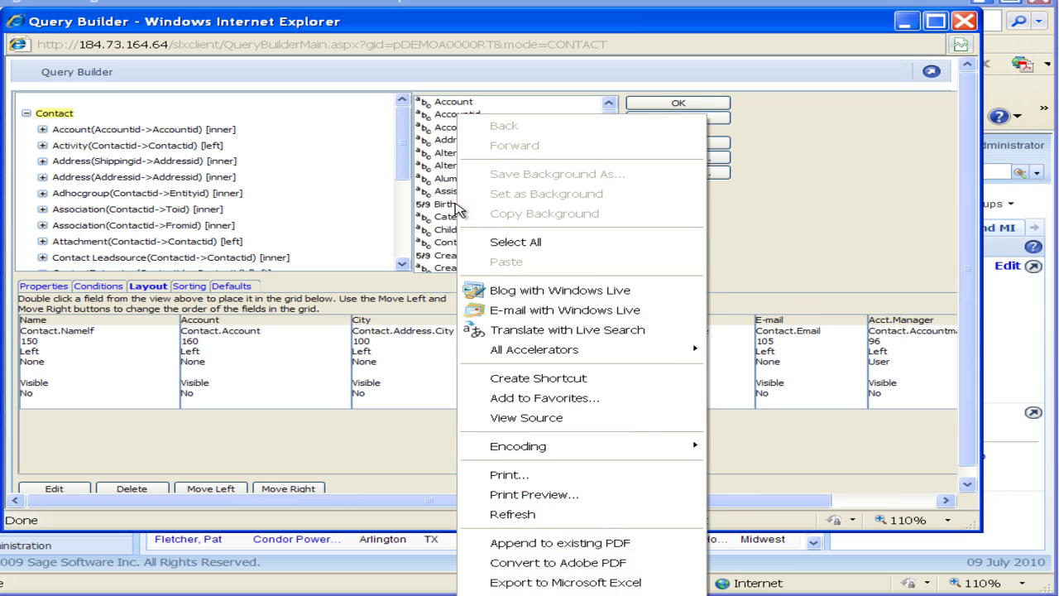
key(Escape)
drag(451, 209, 358, 351)
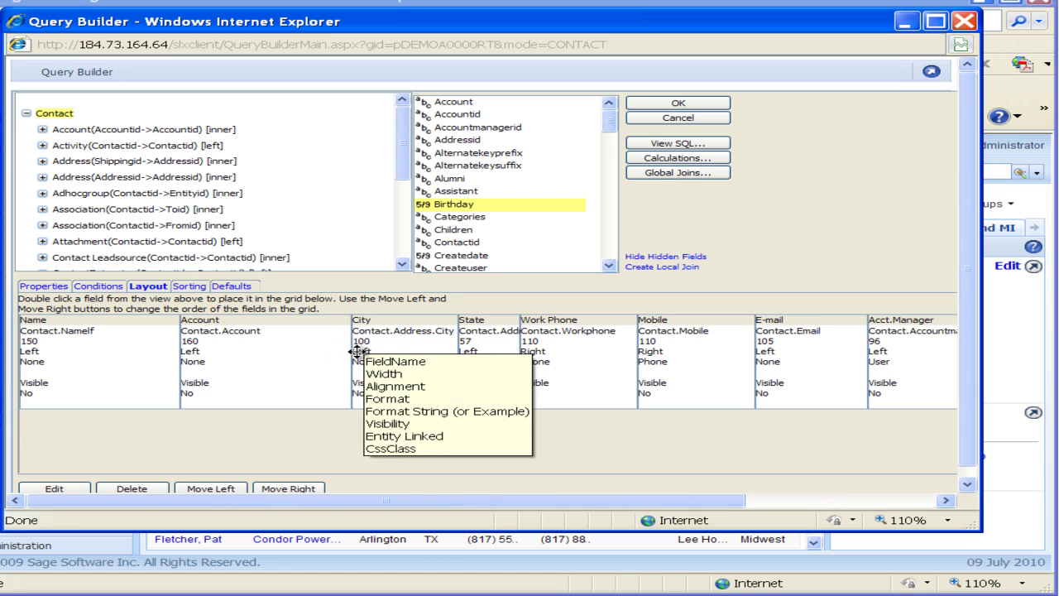
click(924, 501)
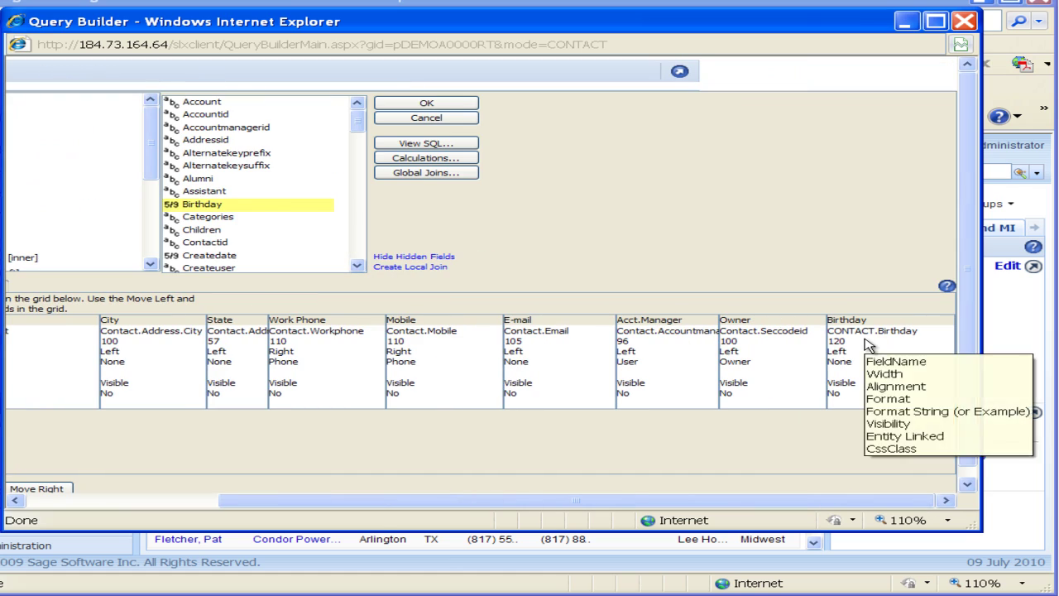
mouse_move(850, 372)
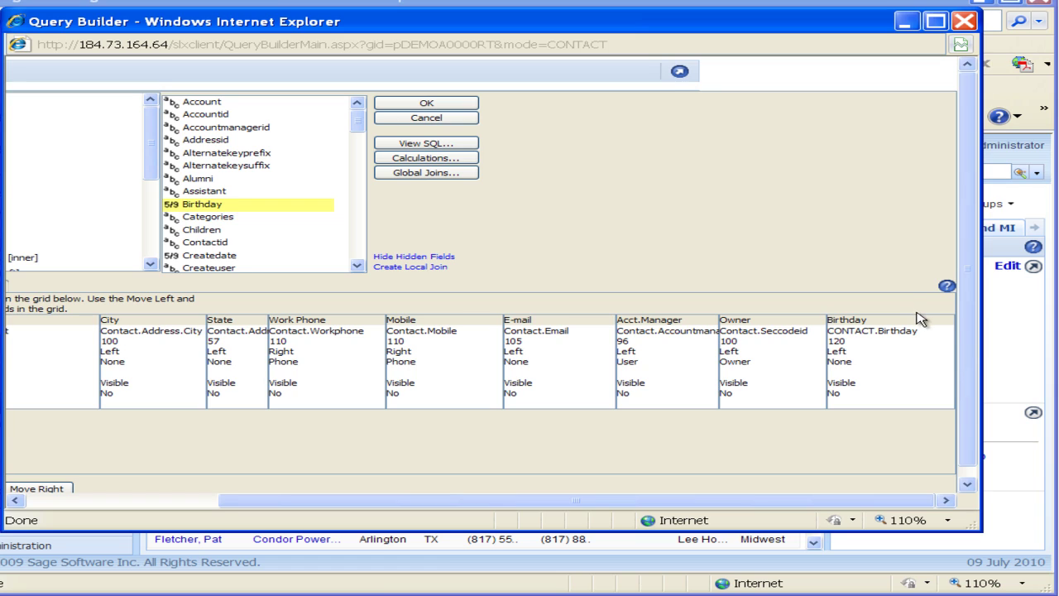
Step: Move the Birthday column forward in the layout so it sits directly between Name and Account
click(846, 327)
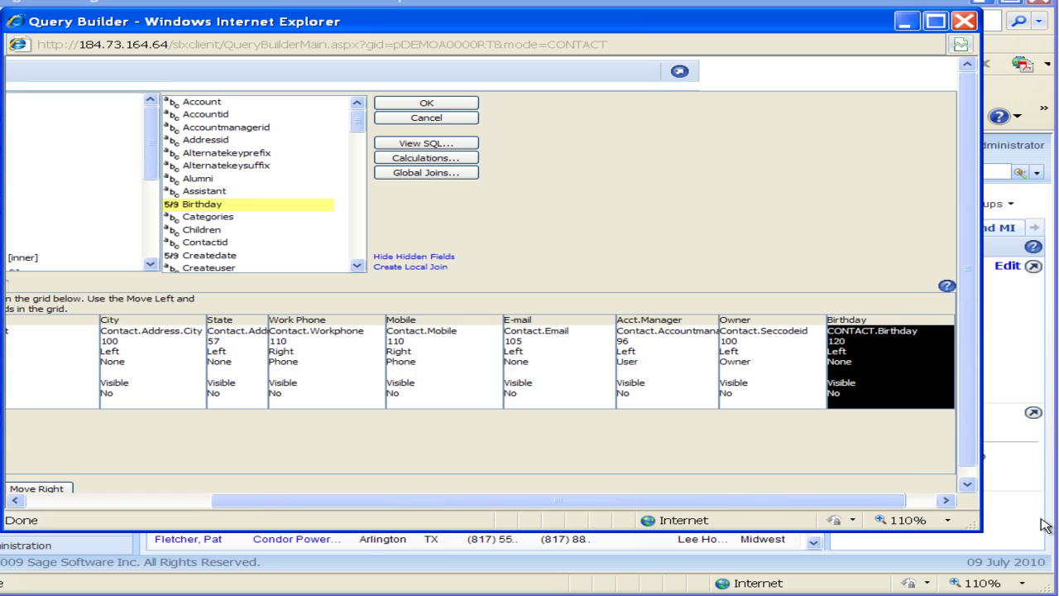
click(15, 501)
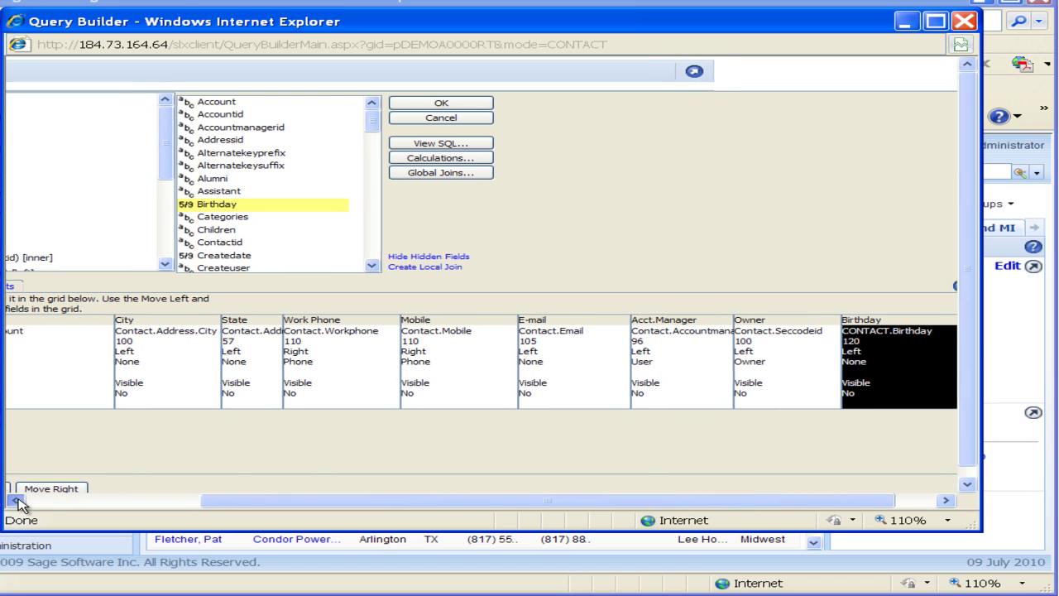
drag(15, 501, 15, 501)
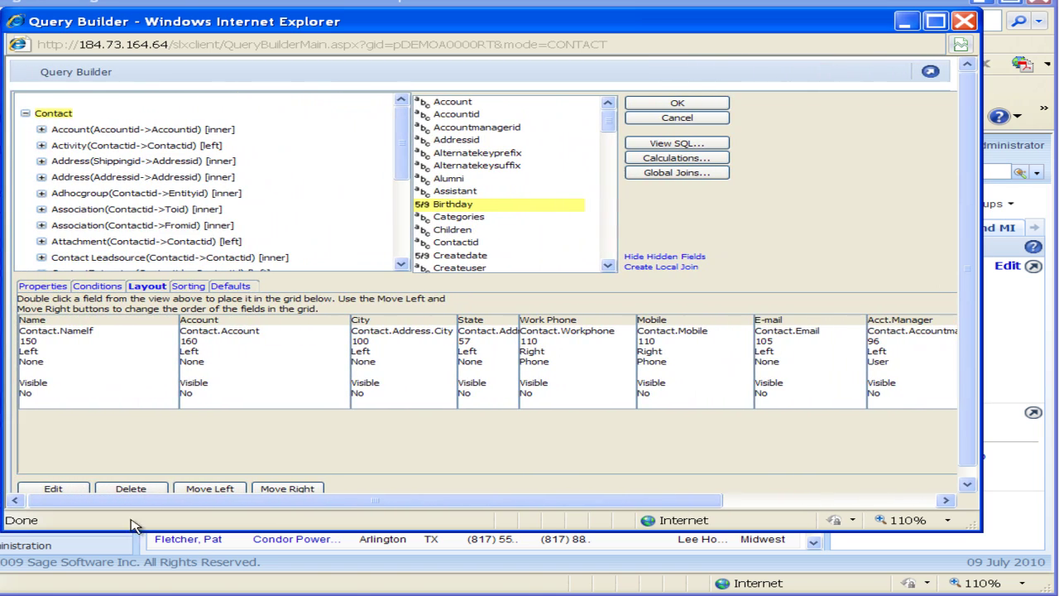
click(220, 490)
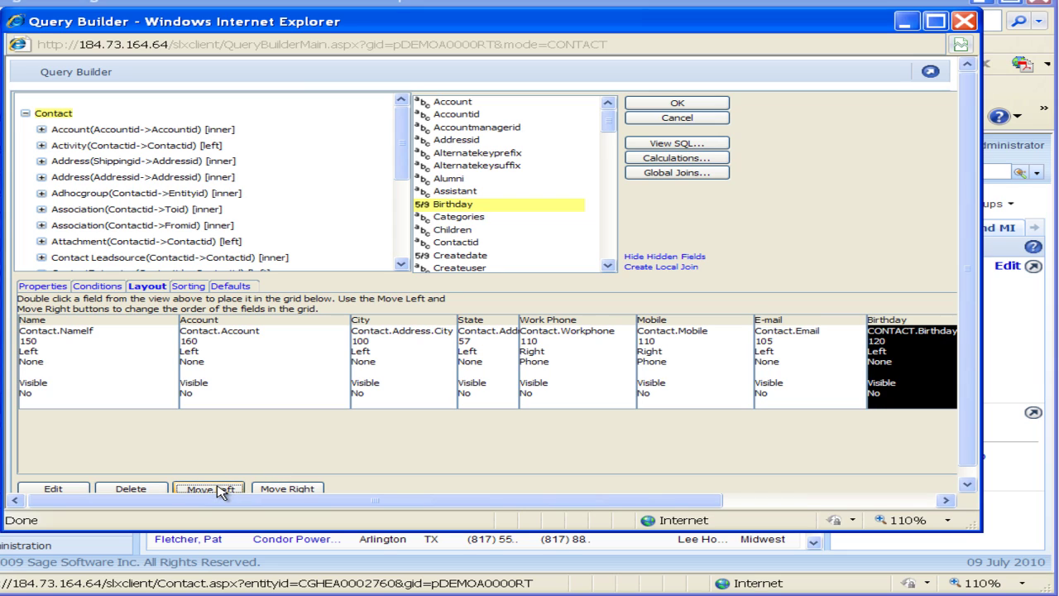
click(220, 490)
click(220, 490)
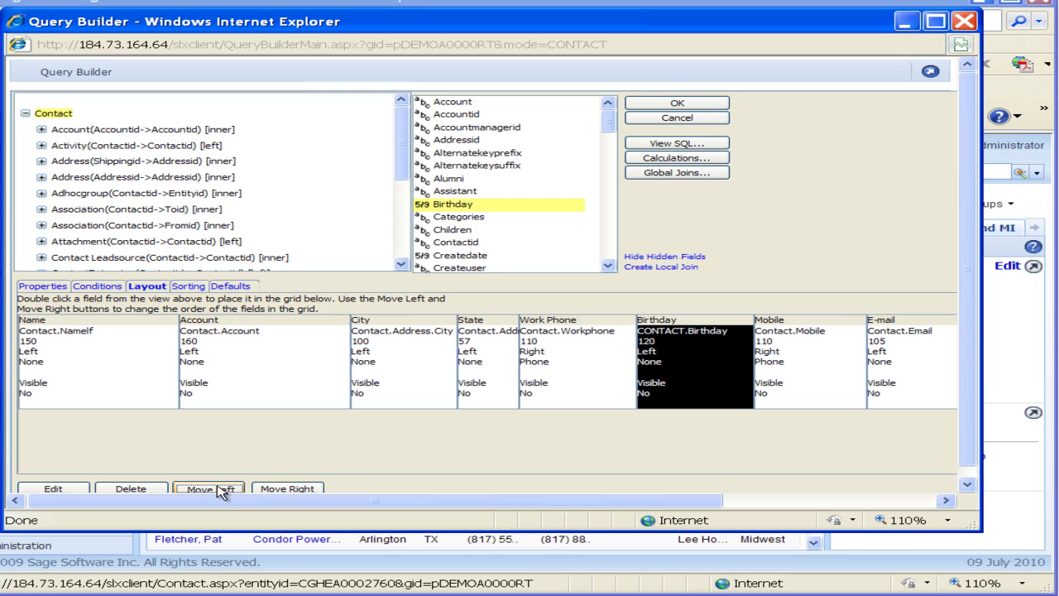
click(220, 490)
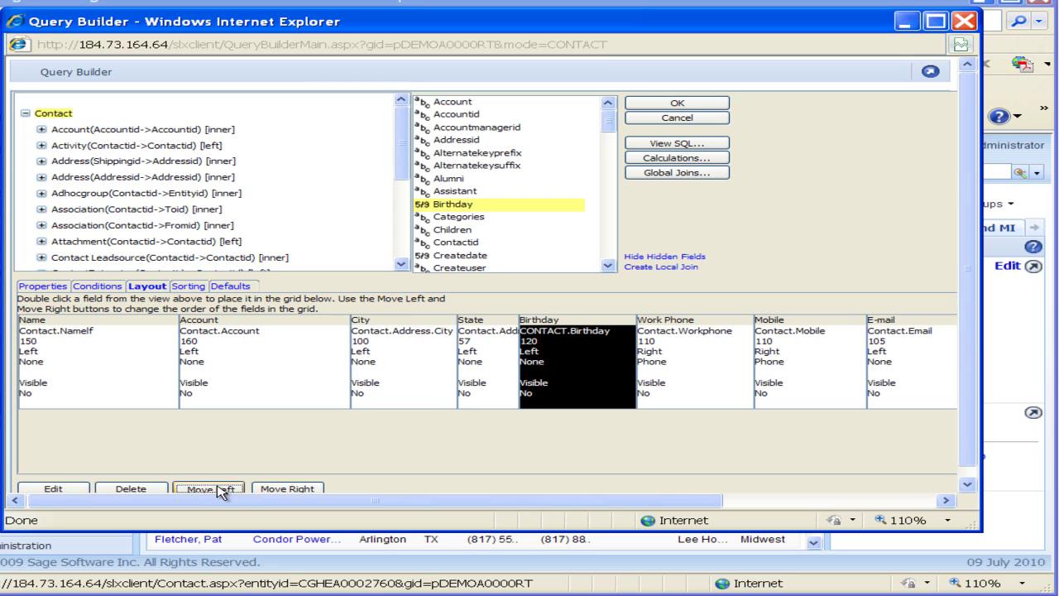
click(220, 490)
click(220, 490)
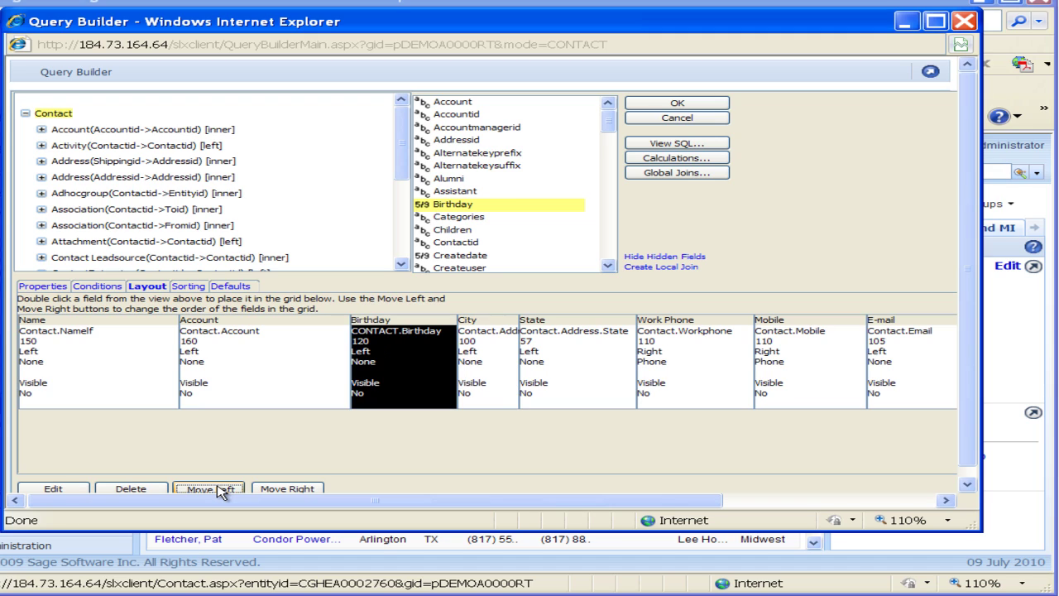
click(220, 490)
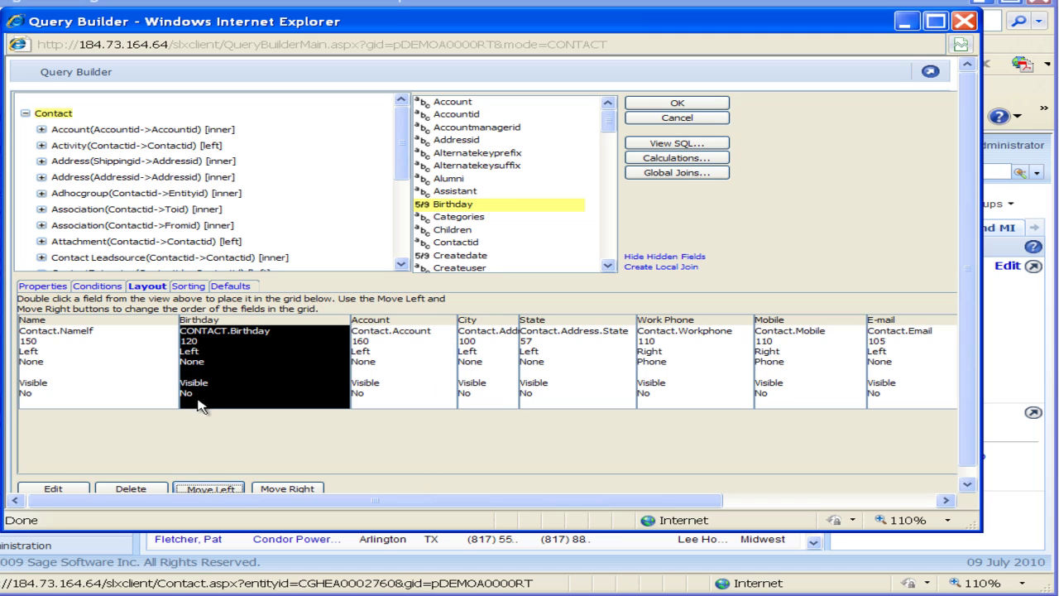
mouse_move(48, 375)
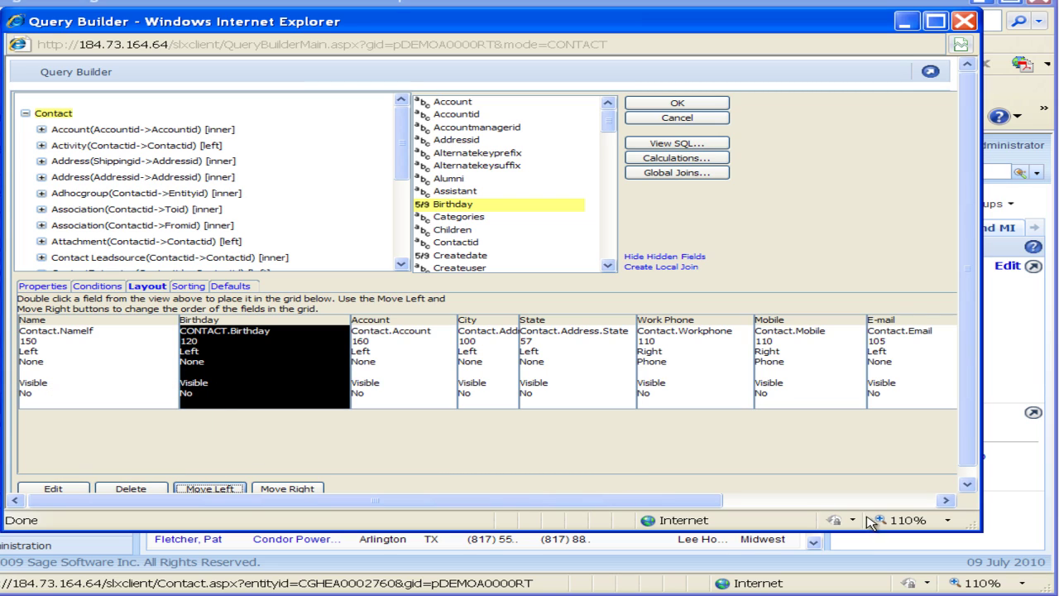
Step: Open the Work Phone column's layout settings and change its caption to "Business Phone"
click(689, 321)
click(687, 331)
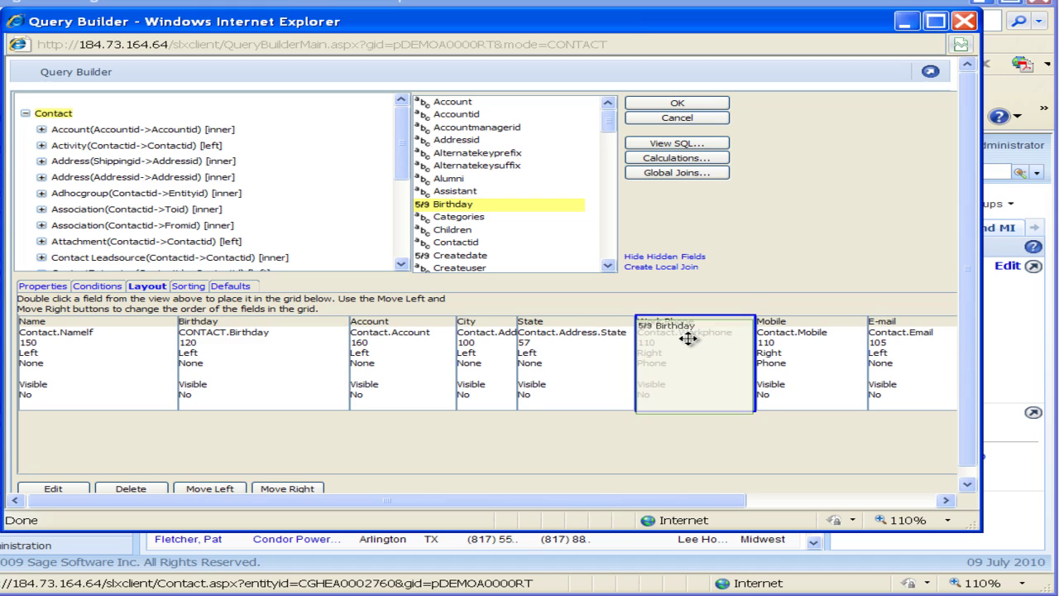
click(688, 338)
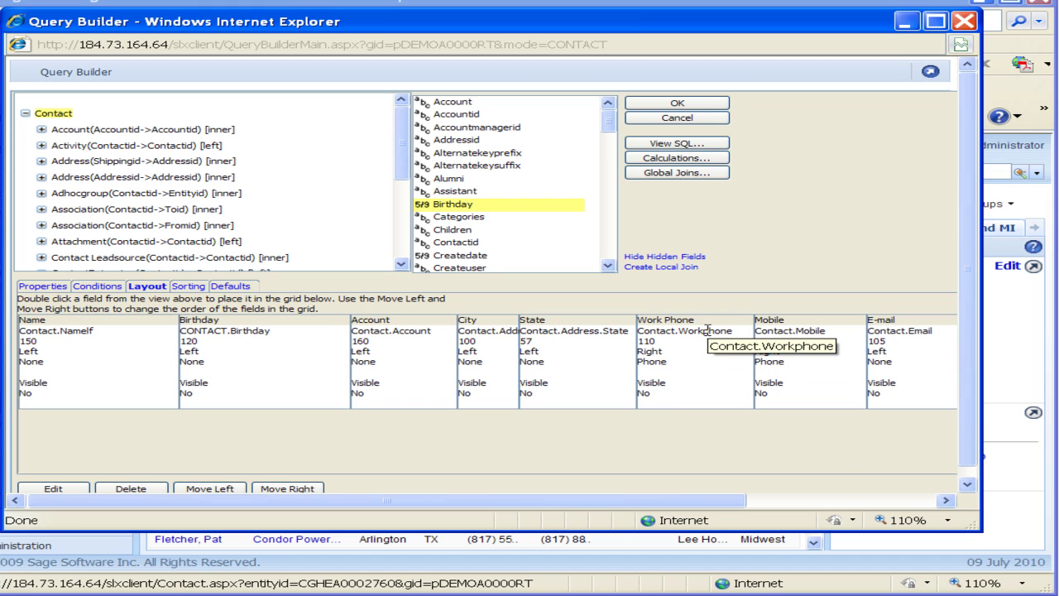
click(706, 330)
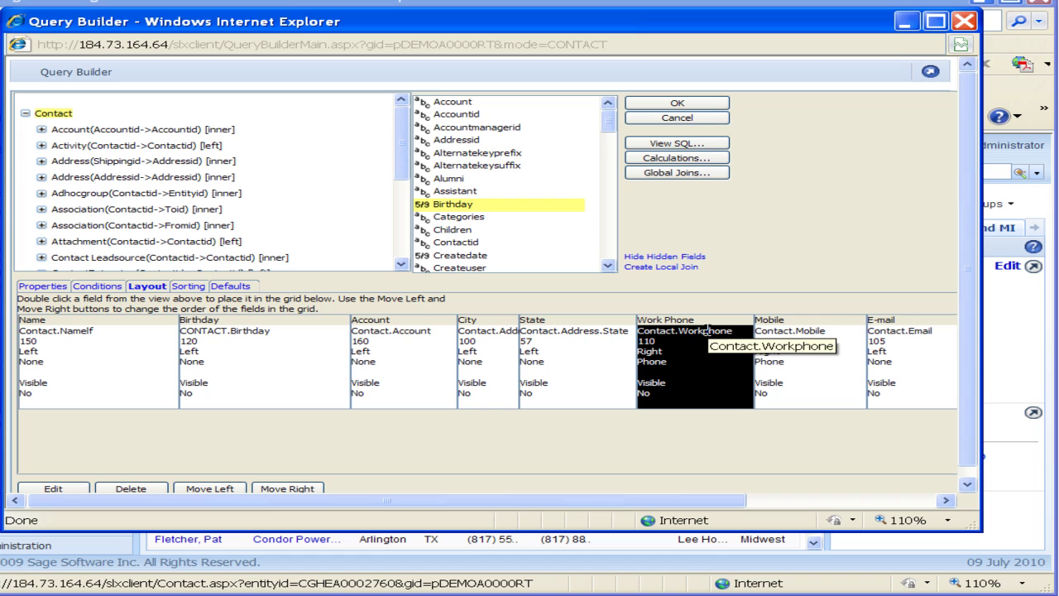
click(55, 489)
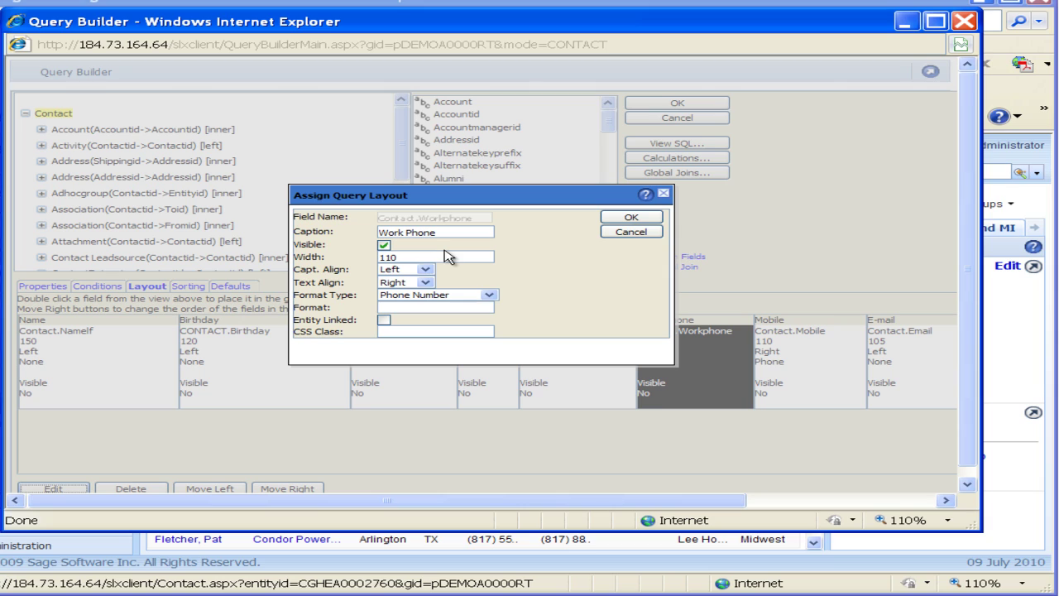
drag(443, 232, 287, 231)
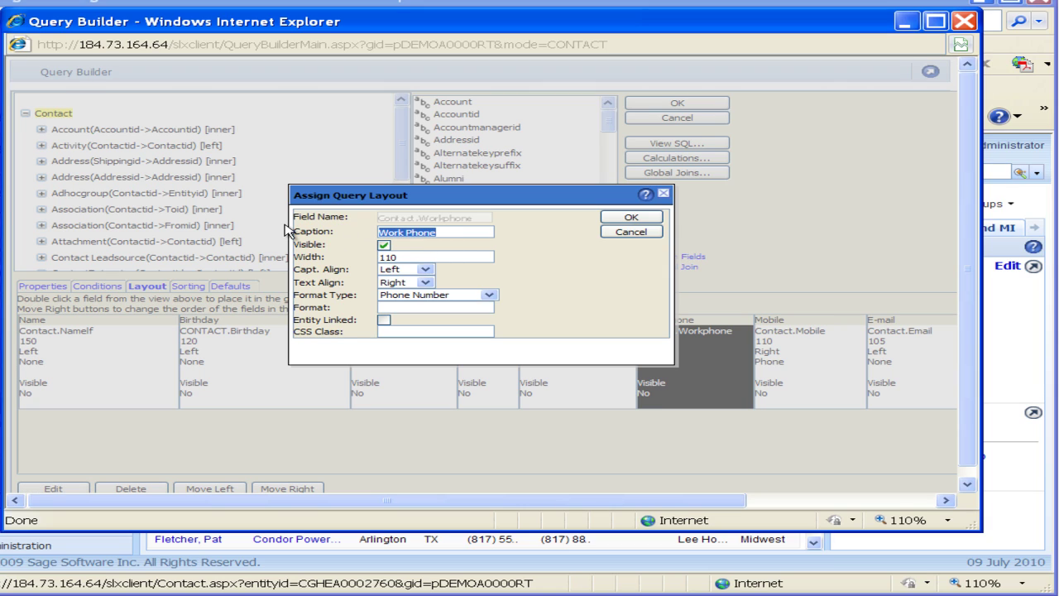
text(Business Phone)
Step: Check the column's width, alignment and format options, keep Phone Number as the format type, and apply the column settings
double_click(397, 258)
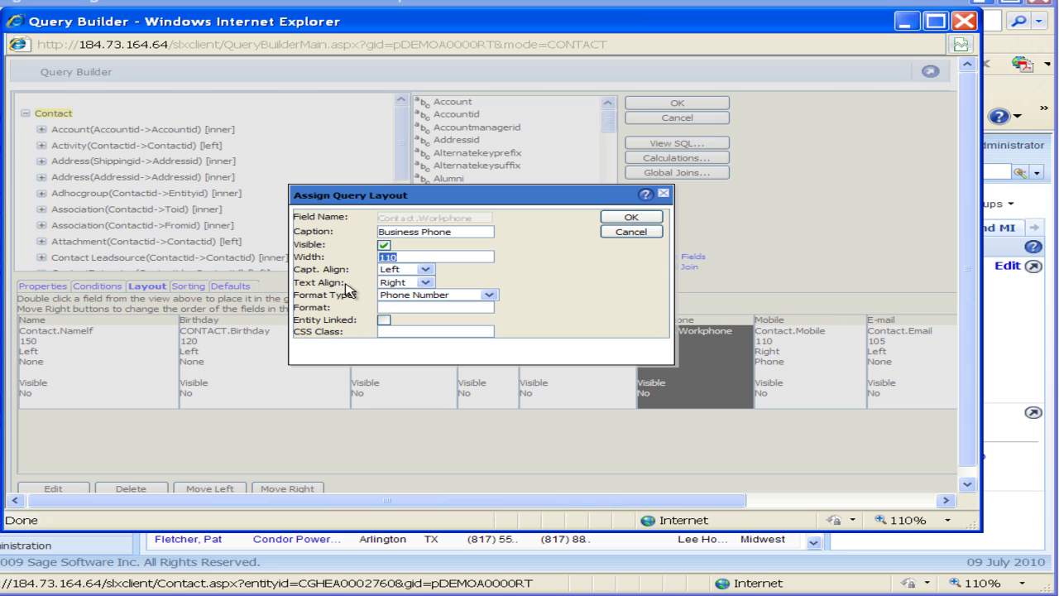
click(427, 270)
click(428, 280)
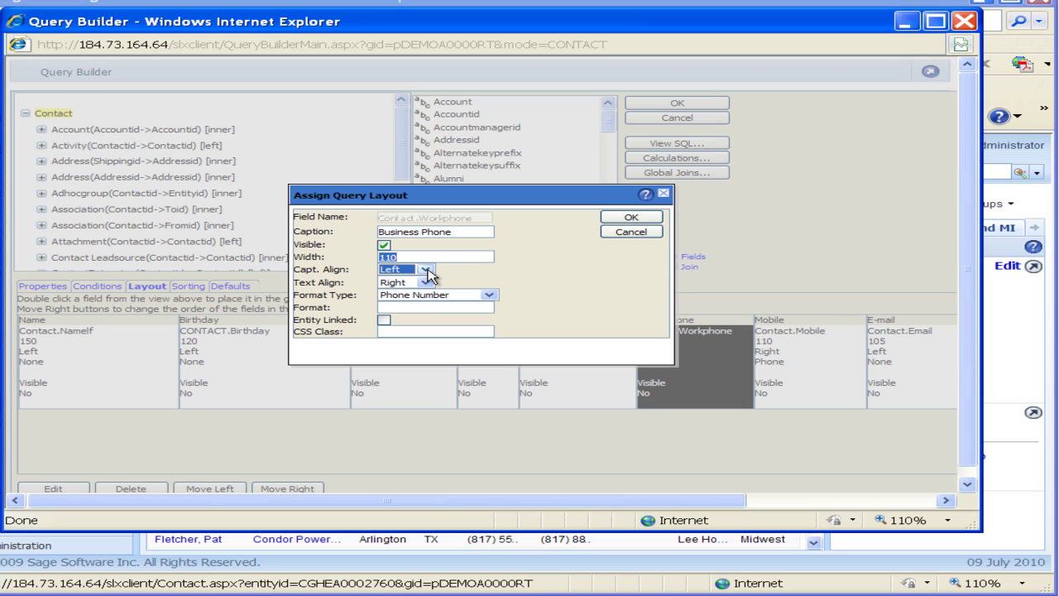
click(427, 285)
click(426, 287)
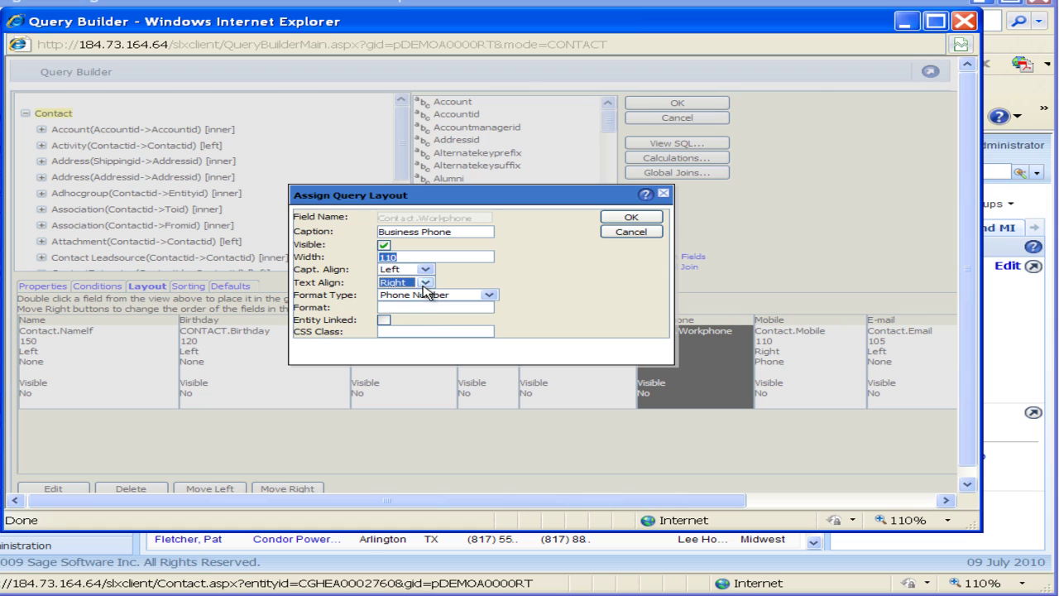
click(490, 297)
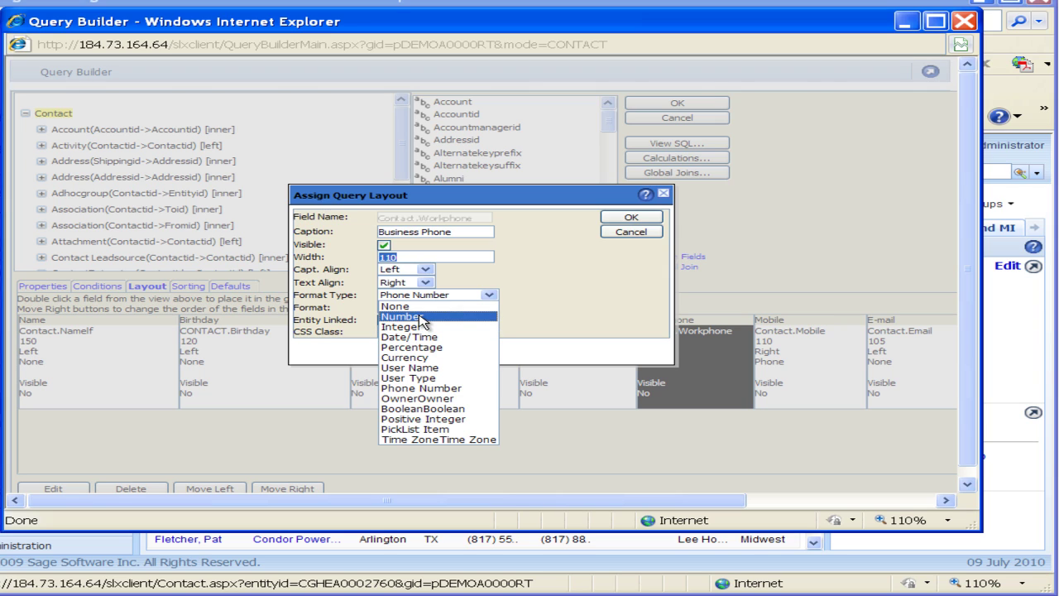
click(445, 389)
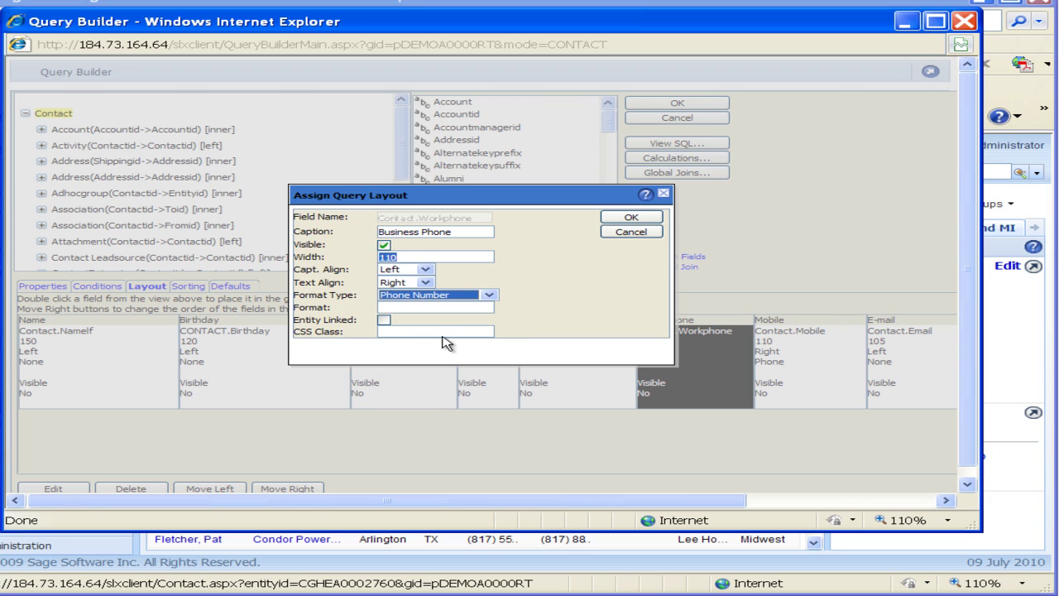
click(411, 306)
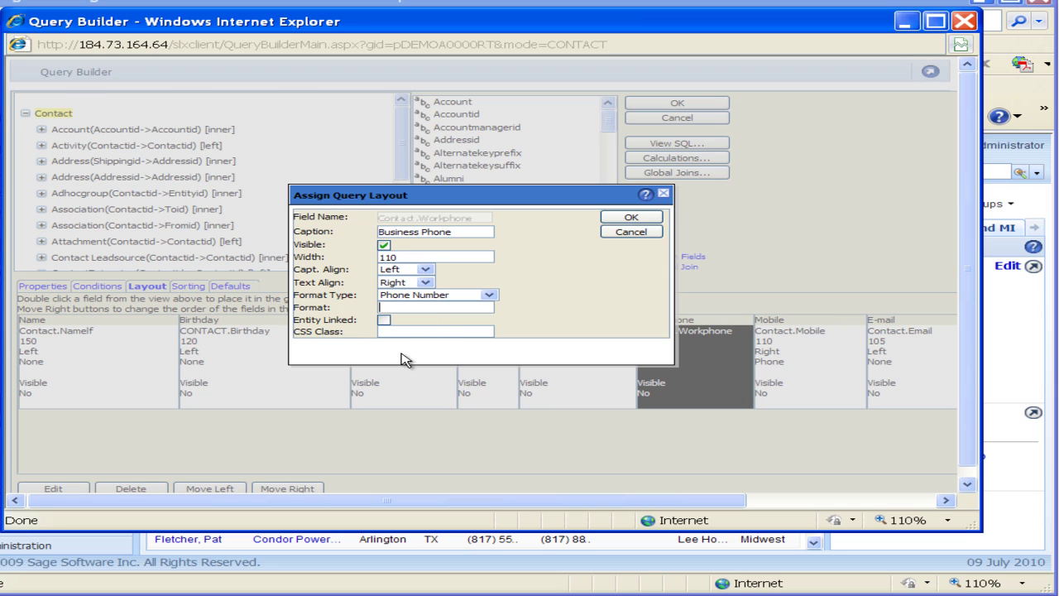
click(629, 218)
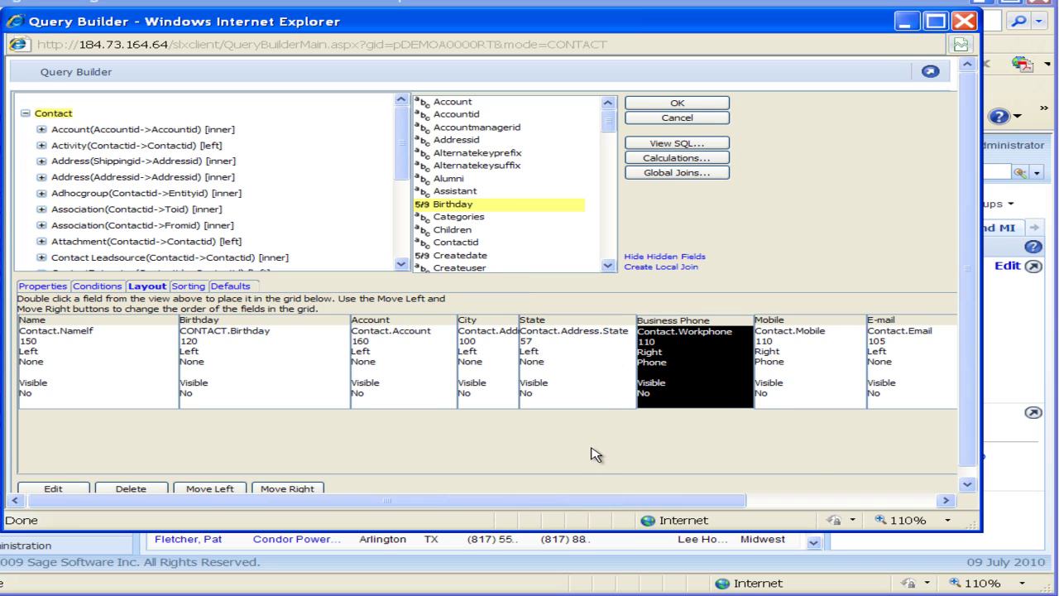
Step: Delete the Mobile column from the layout and open the group's sorting settings
click(844, 330)
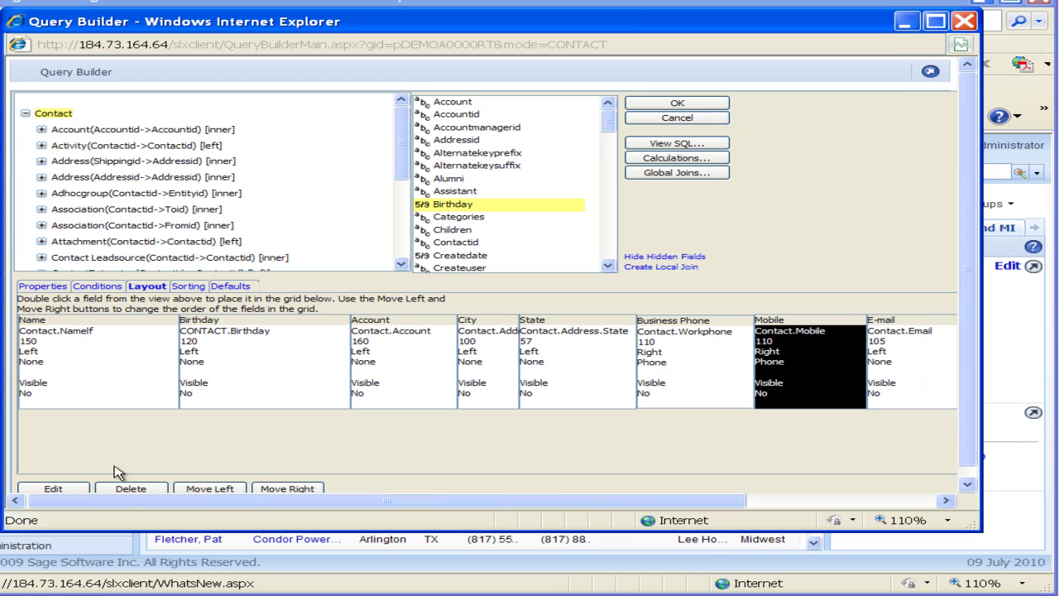
click(121, 491)
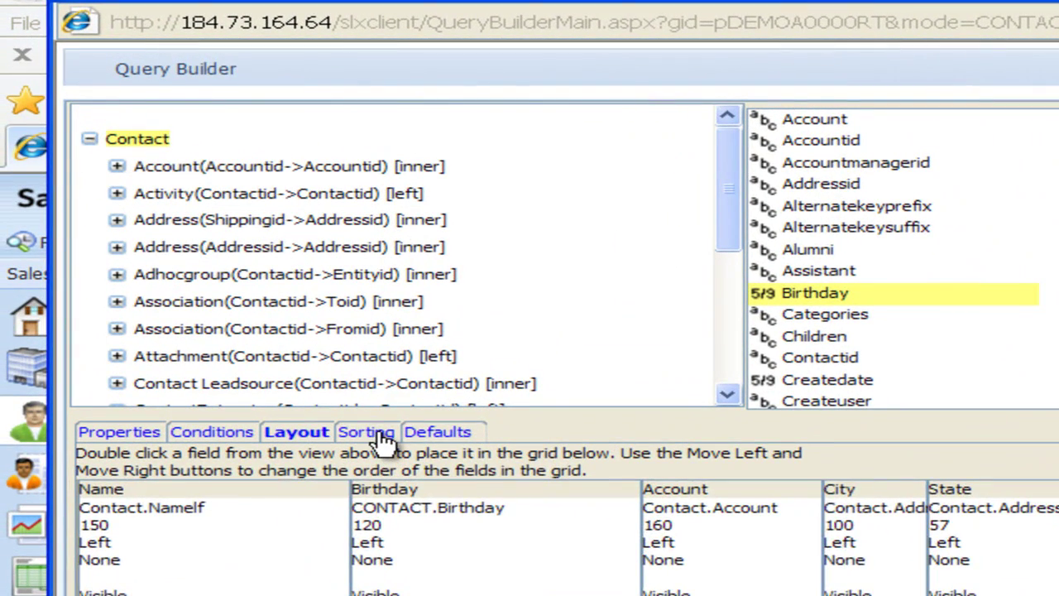
click(383, 441)
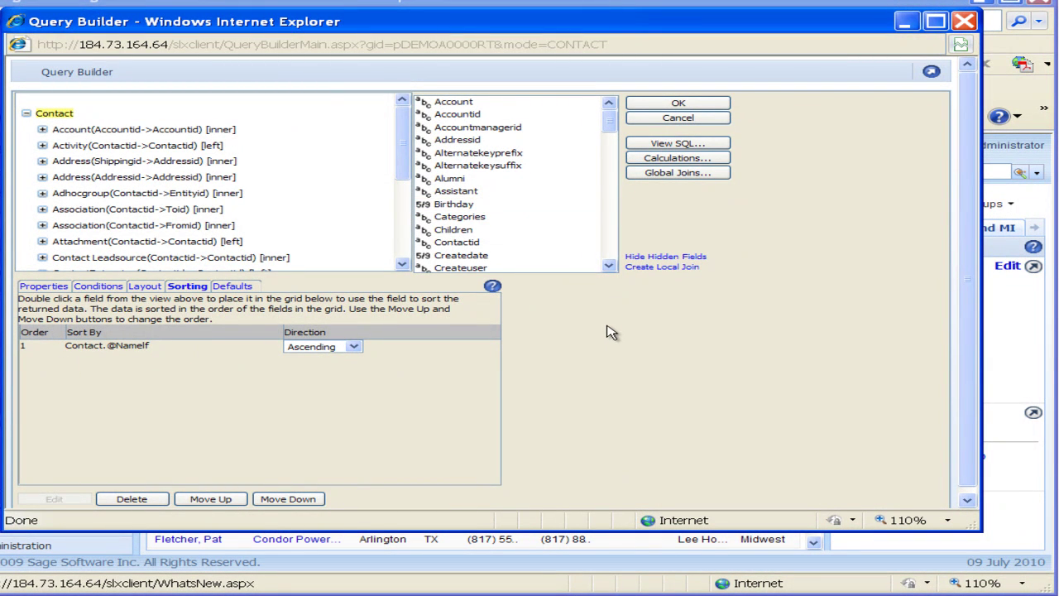
Step: Add the contact's Lastname field to the group's sort fields
click(609, 267)
click(610, 267)
click(610, 266)
click(609, 267)
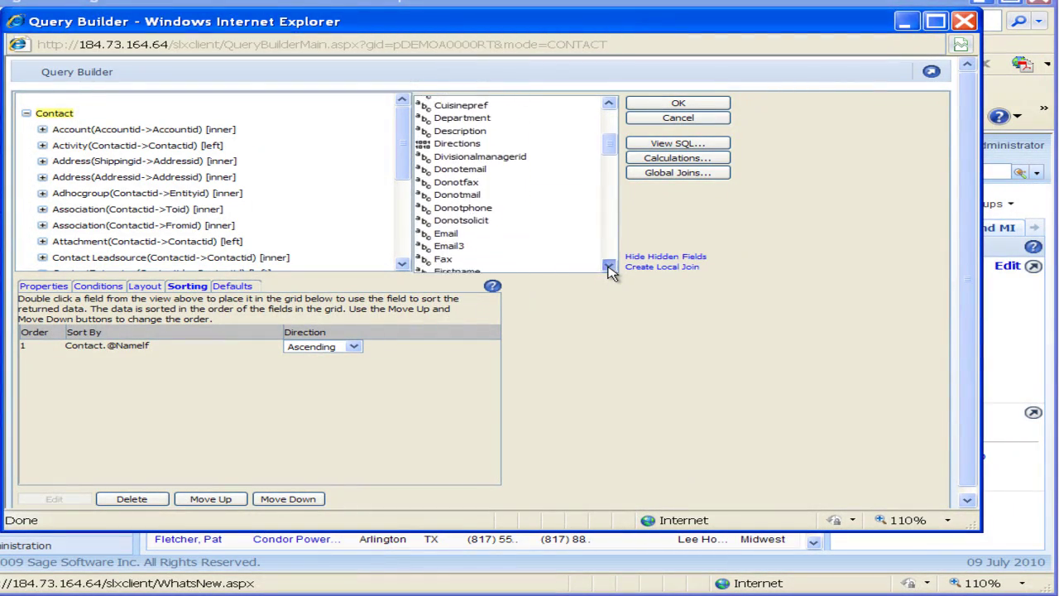
click(609, 267)
click(621, 271)
click(621, 272)
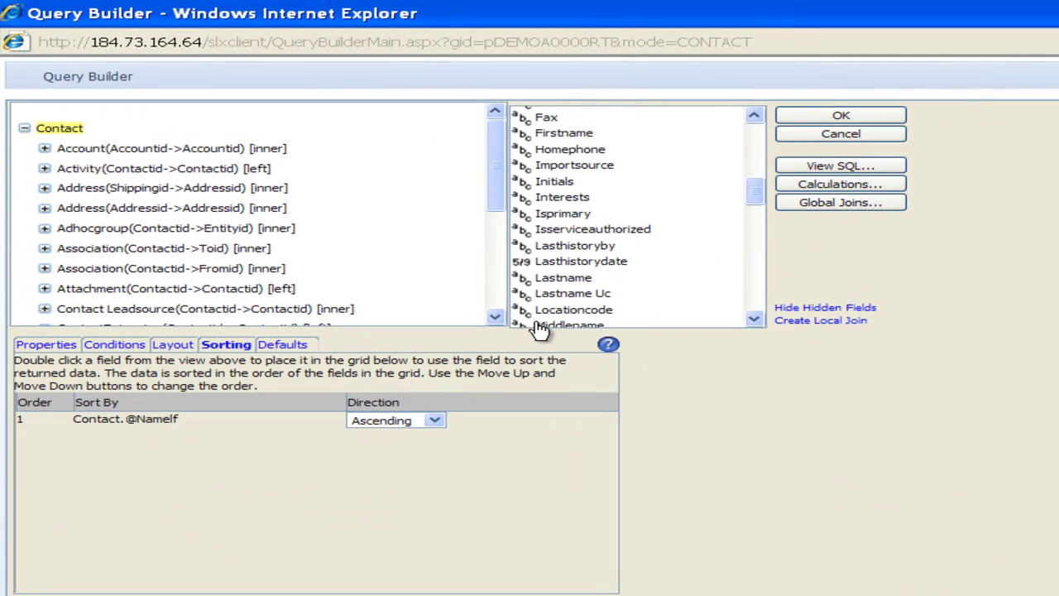
drag(568, 283, 278, 451)
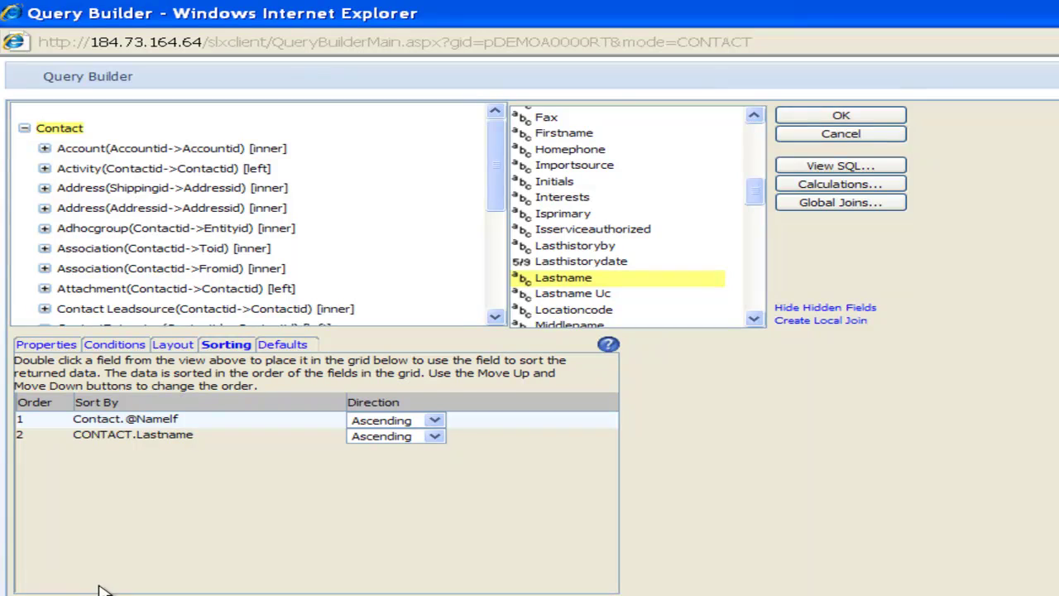
key(Delete)
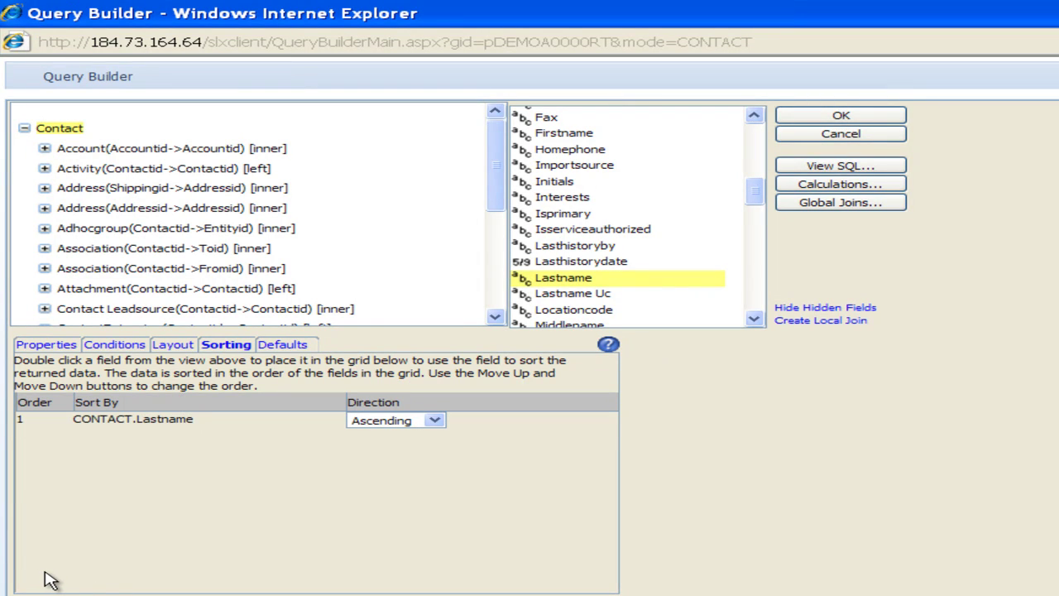
click(435, 420)
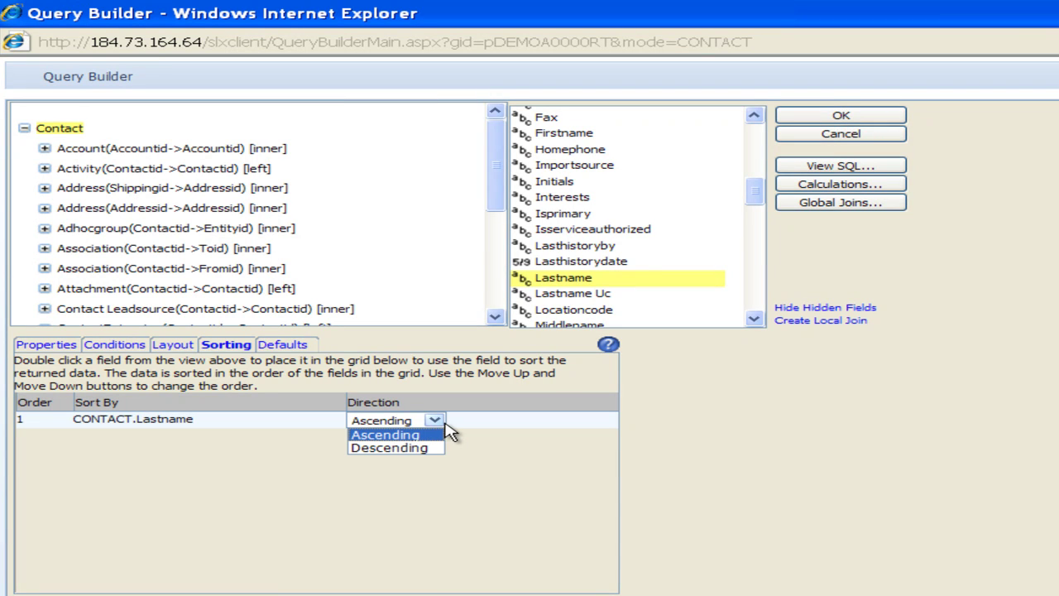
click(439, 433)
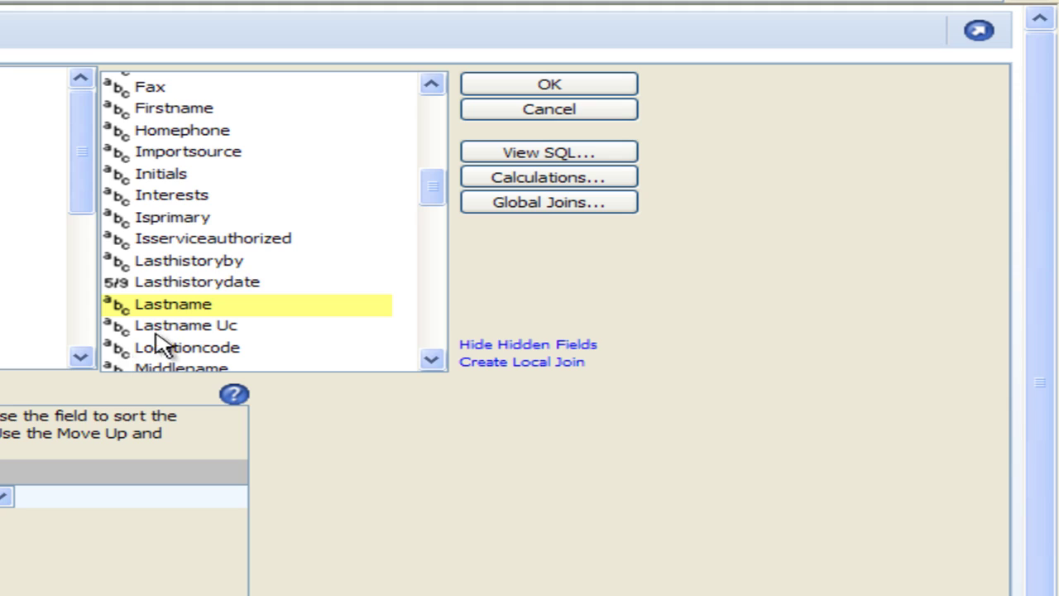
Step: Add the contact's Account field as the second sort field after Lastname
drag(438, 194, 469, 90)
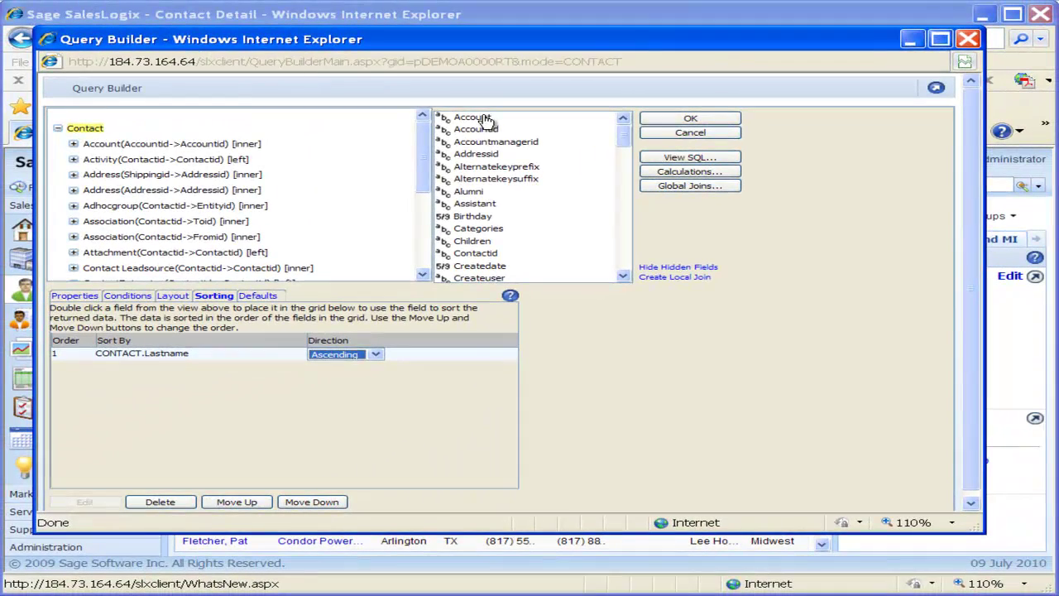
drag(186, 82, 0, 565)
drag(121, 393, 137, 387)
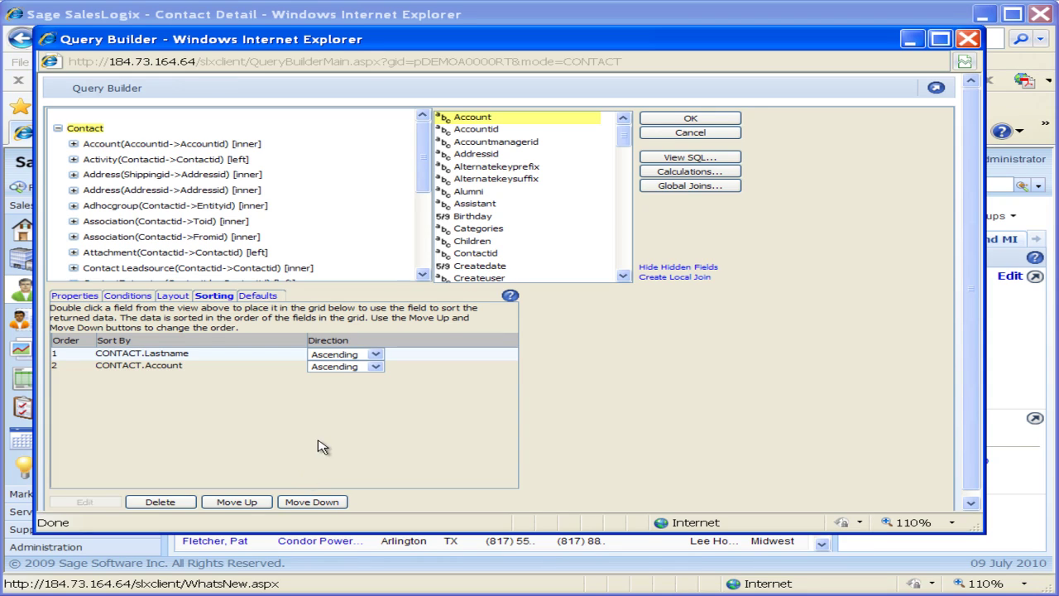
Step: Review the group's default settings, leave Return Distinct Rows Only off, and save the group changes
click(258, 296)
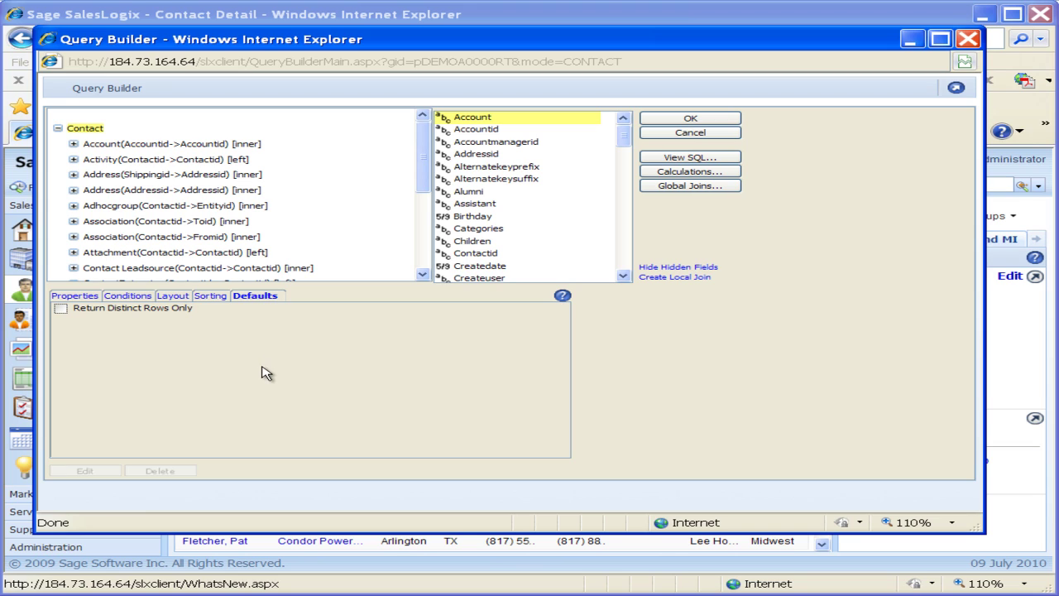
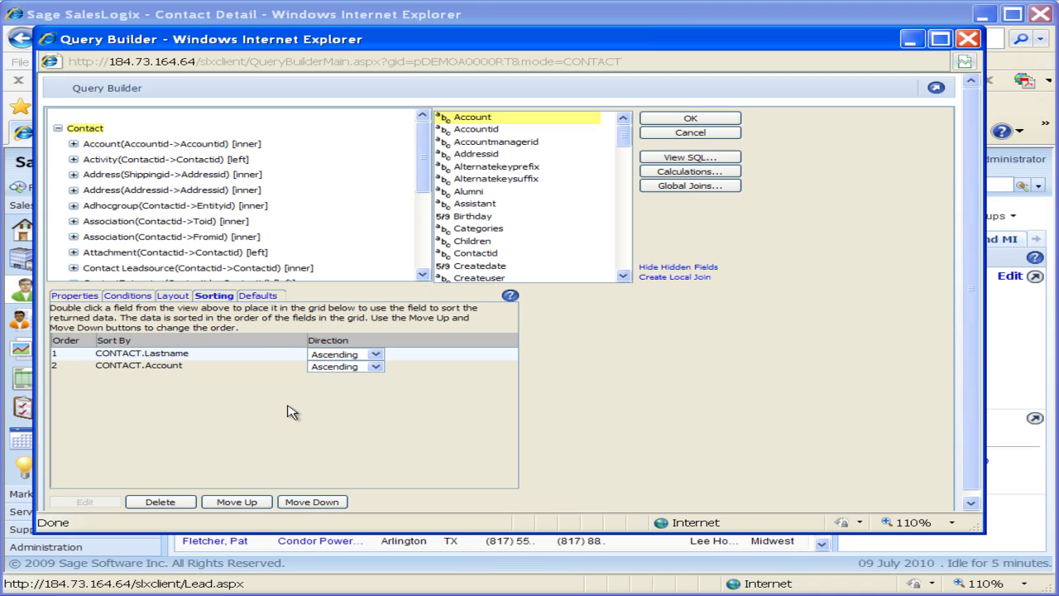
click(255, 298)
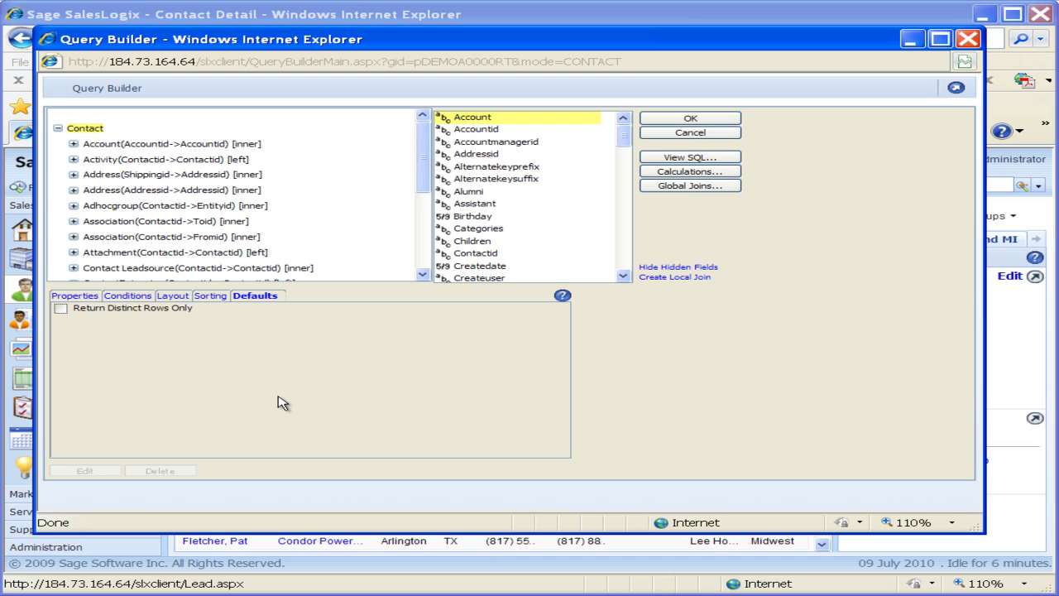
click(692, 120)
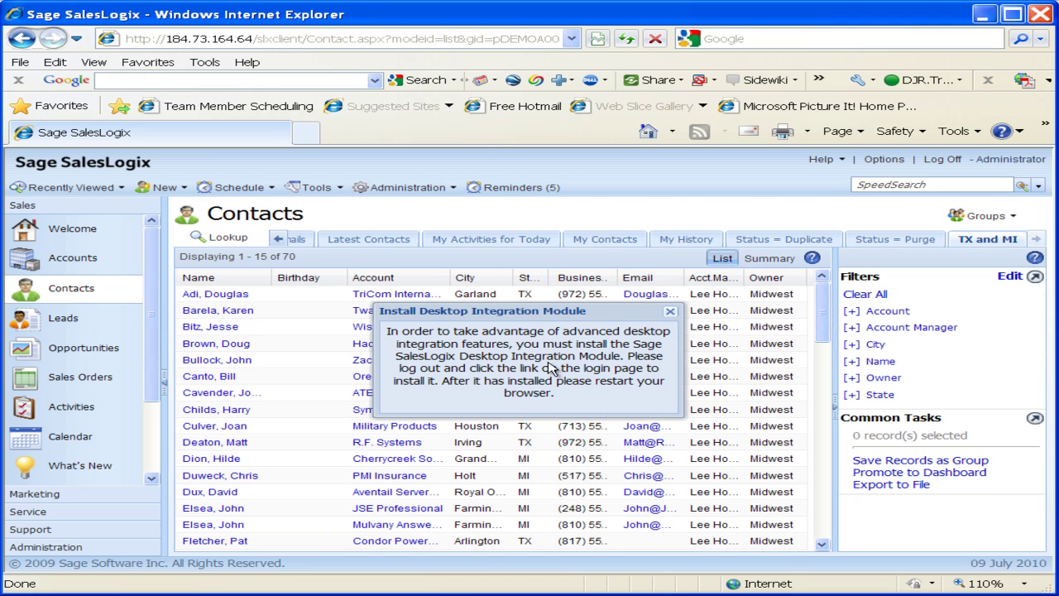
Step: Dismiss the desktop integration notice and widen the Business Phone column in the contacts list to fit its full caption and numbers
click(671, 313)
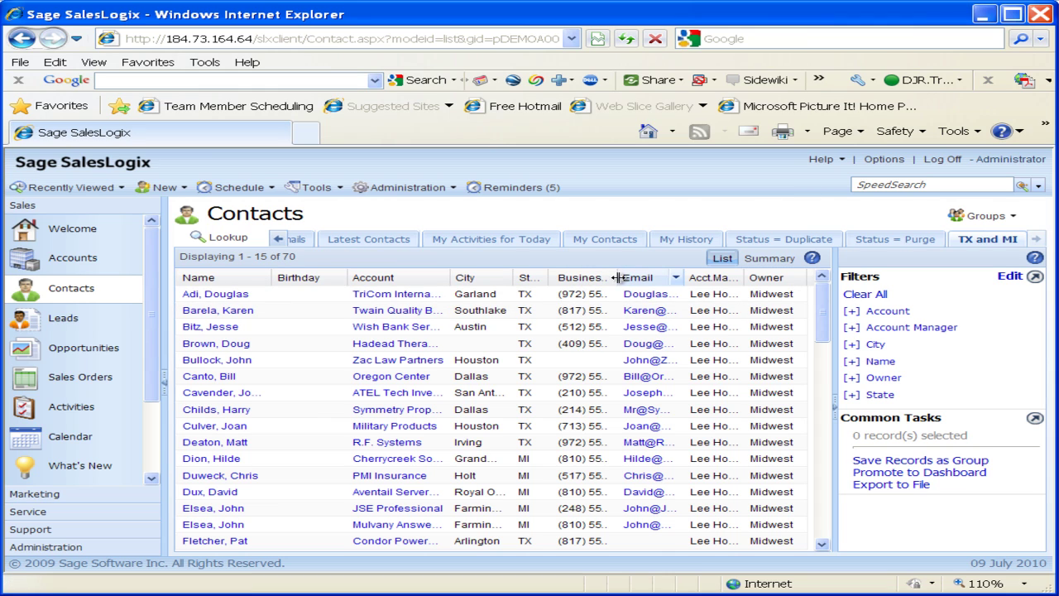
drag(625, 332, 623, 341)
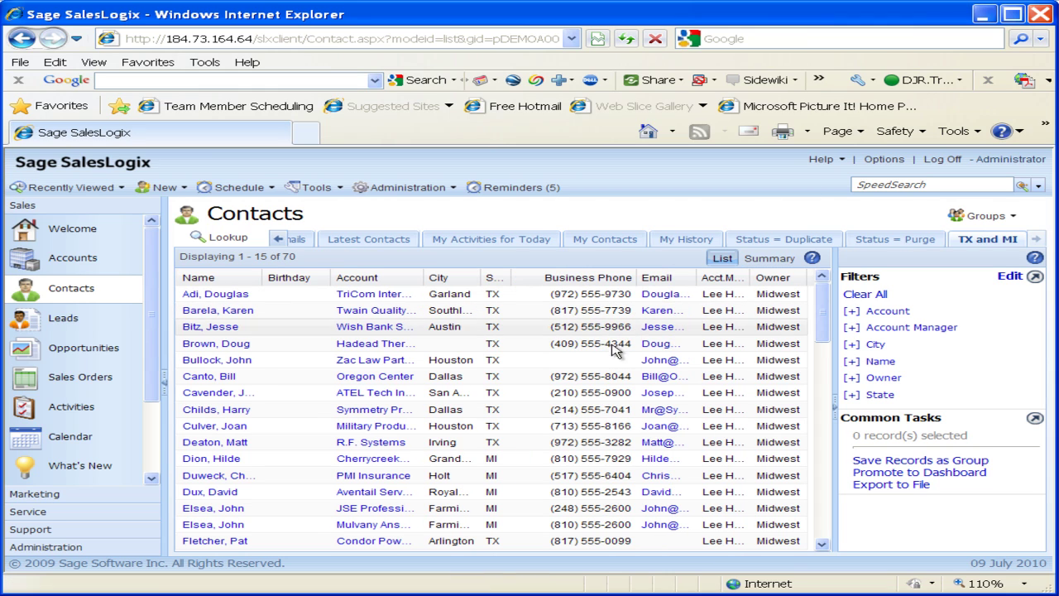